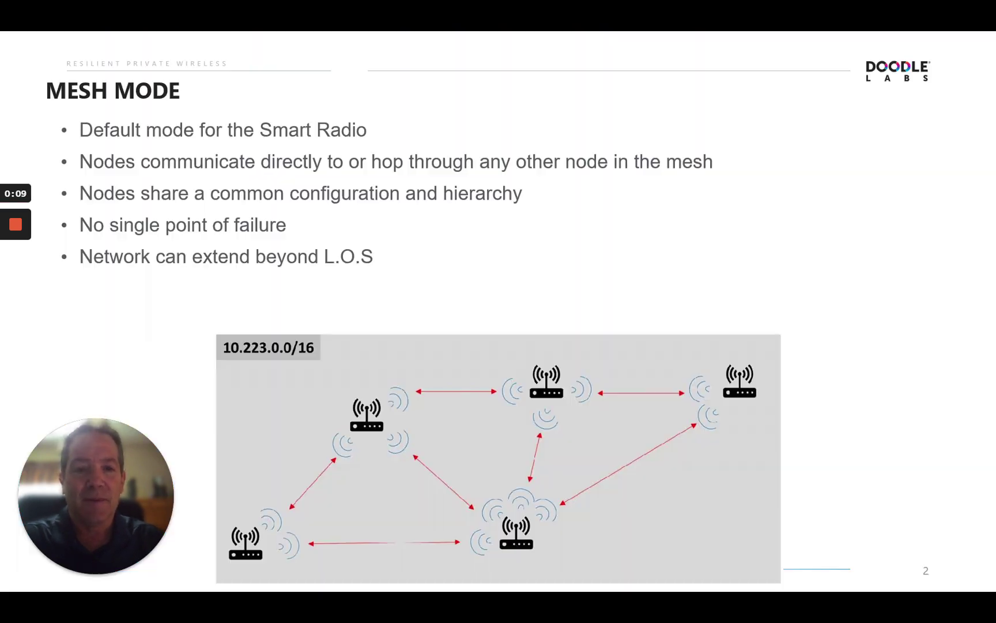
- Step the slide show from the title to Mesh Mode, then on to Common Default Mesh Parameters
key(Left)
key(Right)
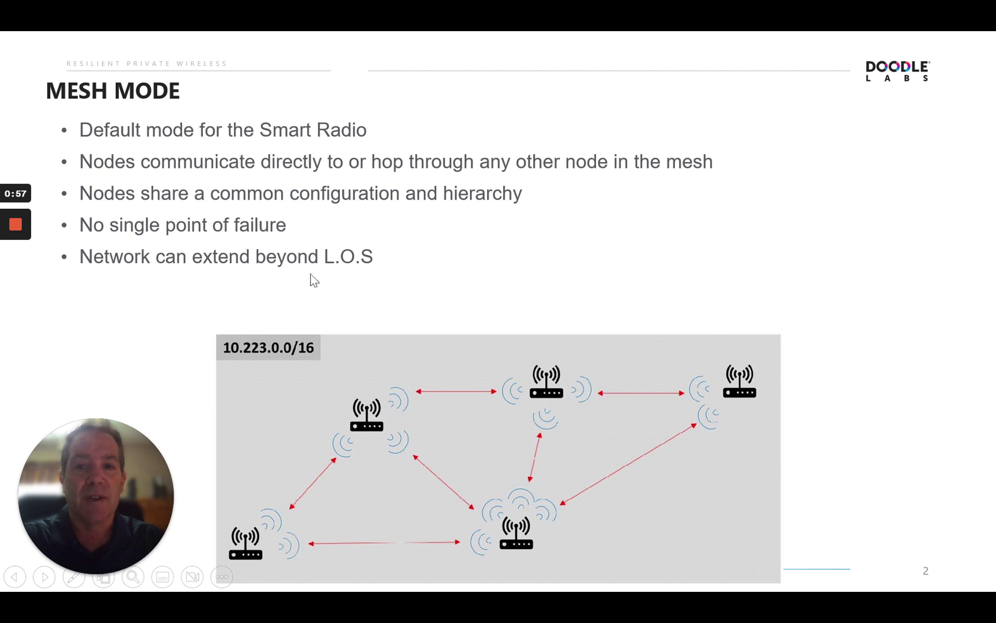
mouse_move(15, 276)
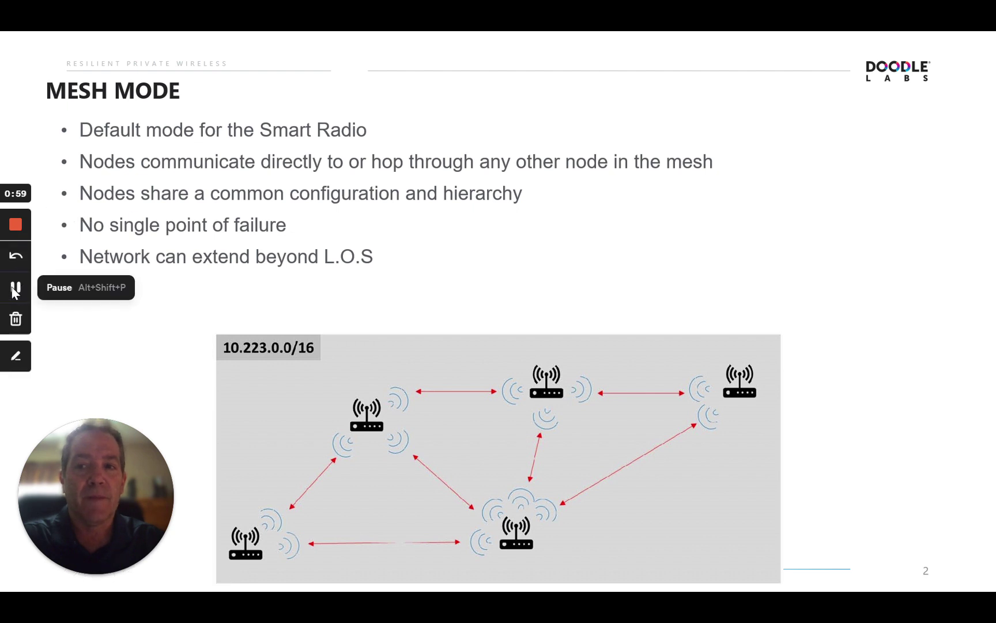
key(Right)
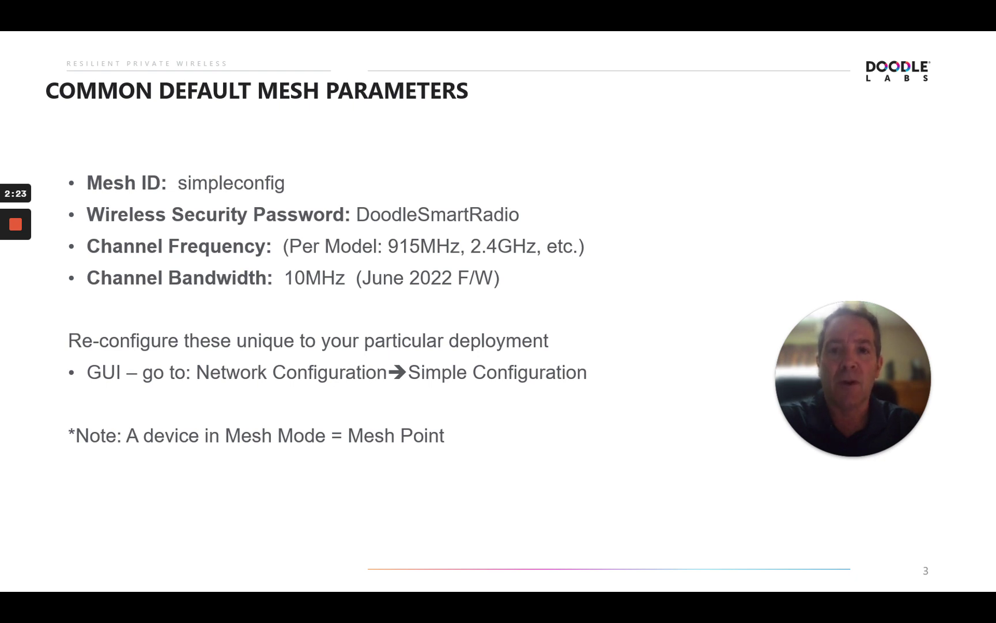
- Advance the slide show to slide 4, Example Three Node Mesh
mouse_move(21, 274)
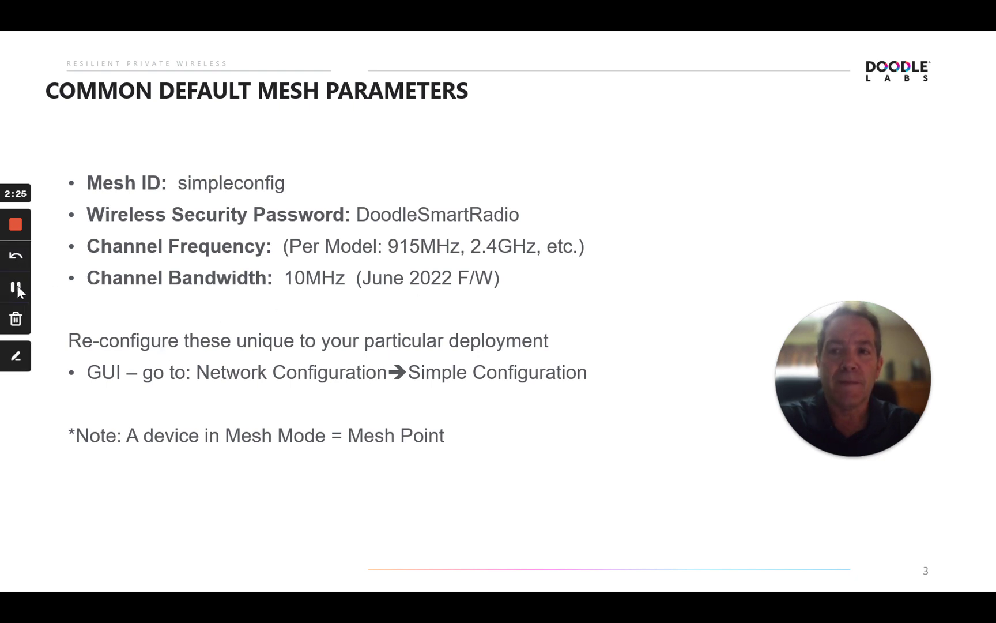
key(Right)
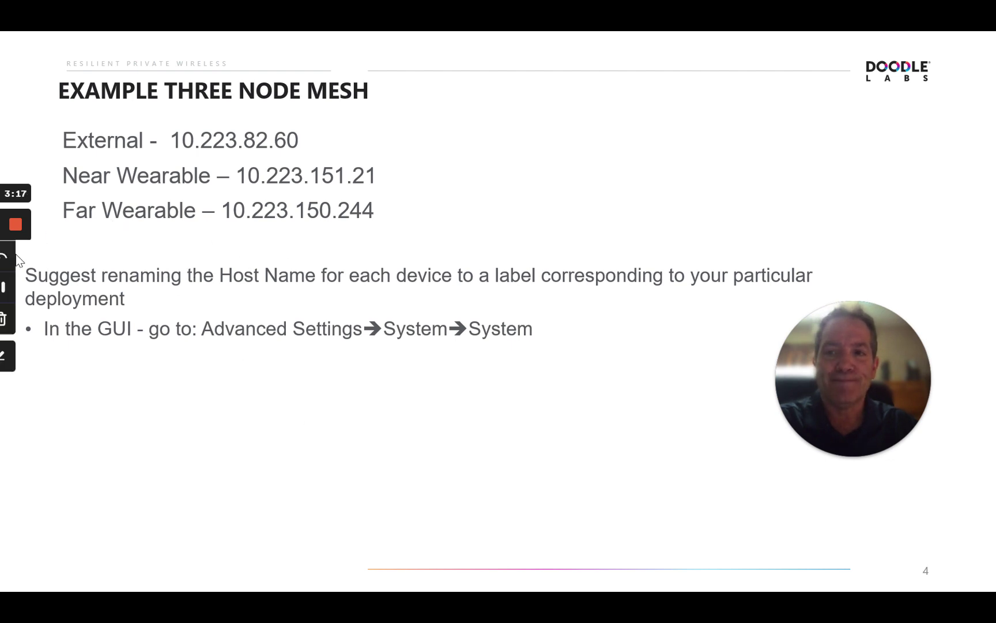
- End the slide show, returning to the Mesh Mode.pptx editing window on slide 4
click(16, 287)
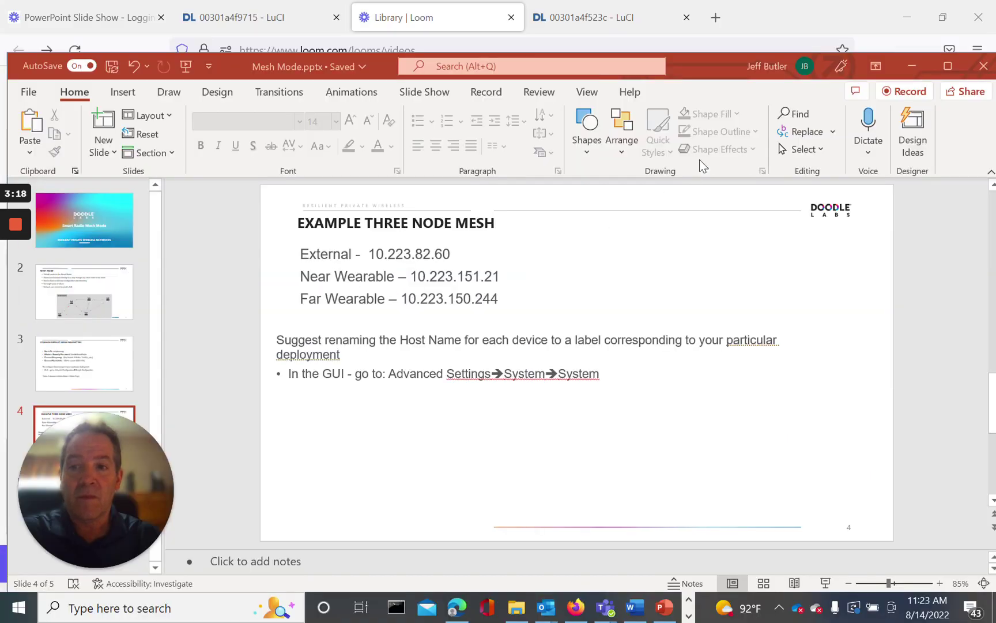
- Log in to the 10.223.82.60 radio to reach the External_smartradio Status Overview
click(639, 17)
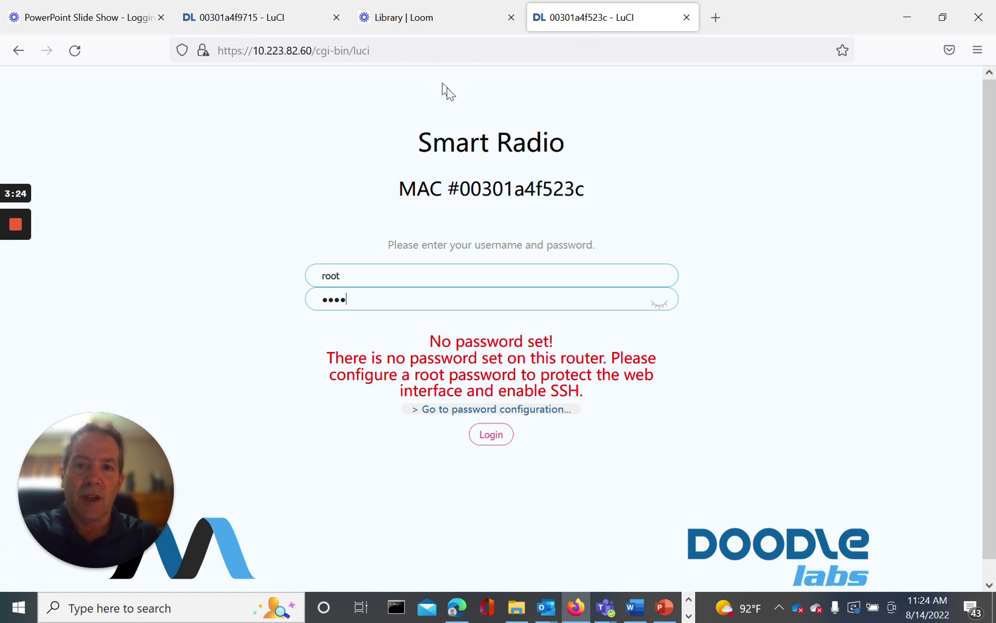
click(490, 435)
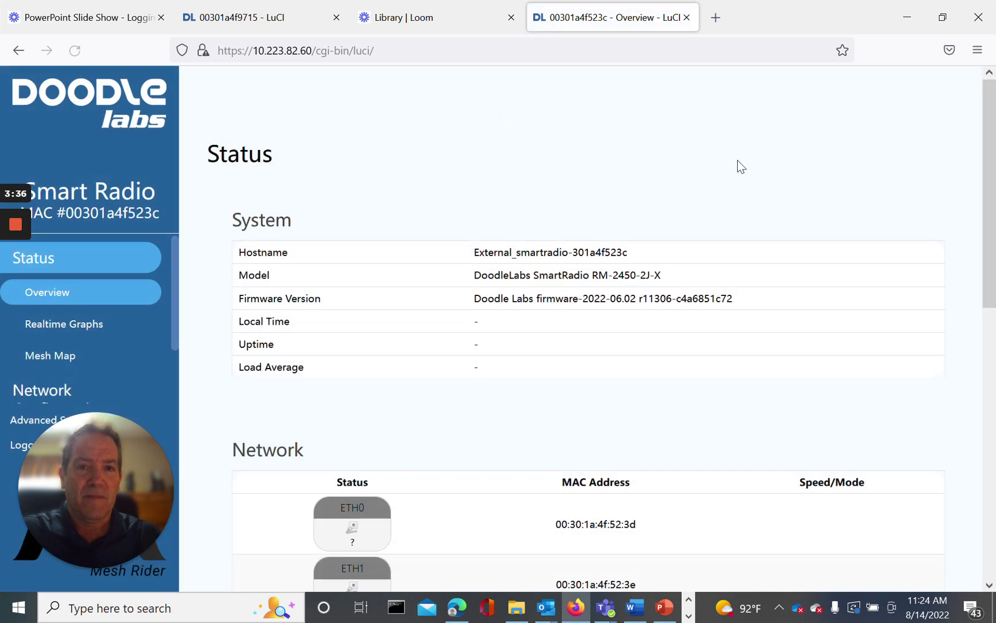
- Scroll to the Wireless details: mesh point simpleconfig on channel 7, stations at -47 and -57 dBm
scroll(609, 161, down, 1)
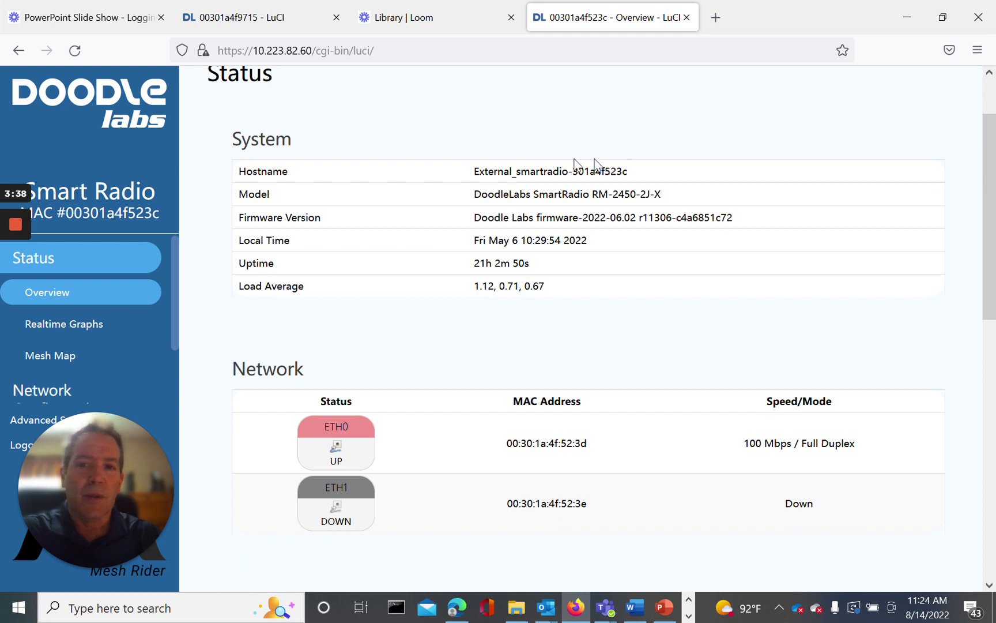
scroll(346, 115, down, 1)
scroll(351, 108, up, 1)
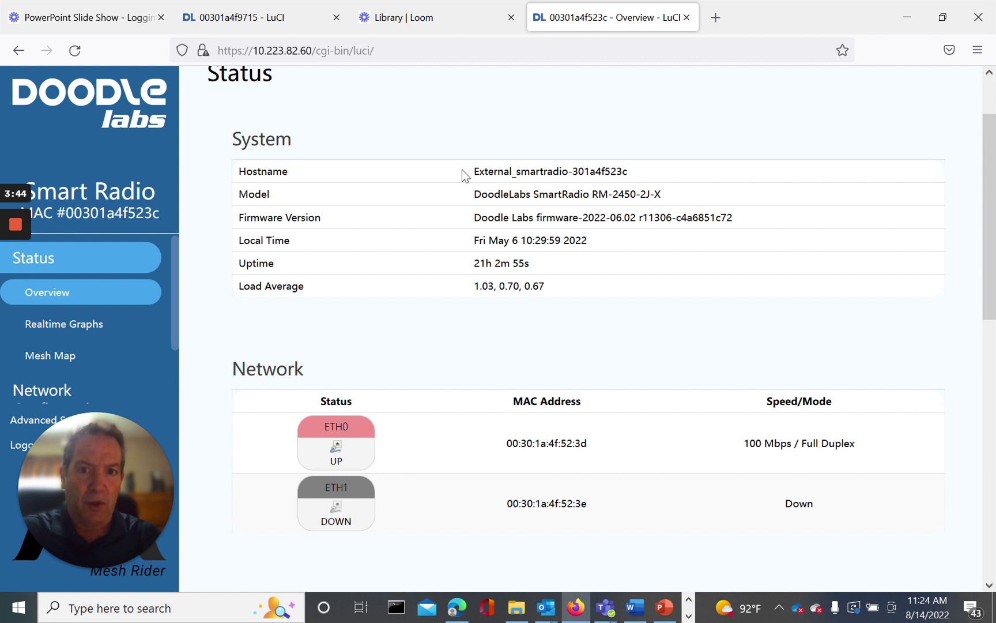
scroll(573, 290, down, 1)
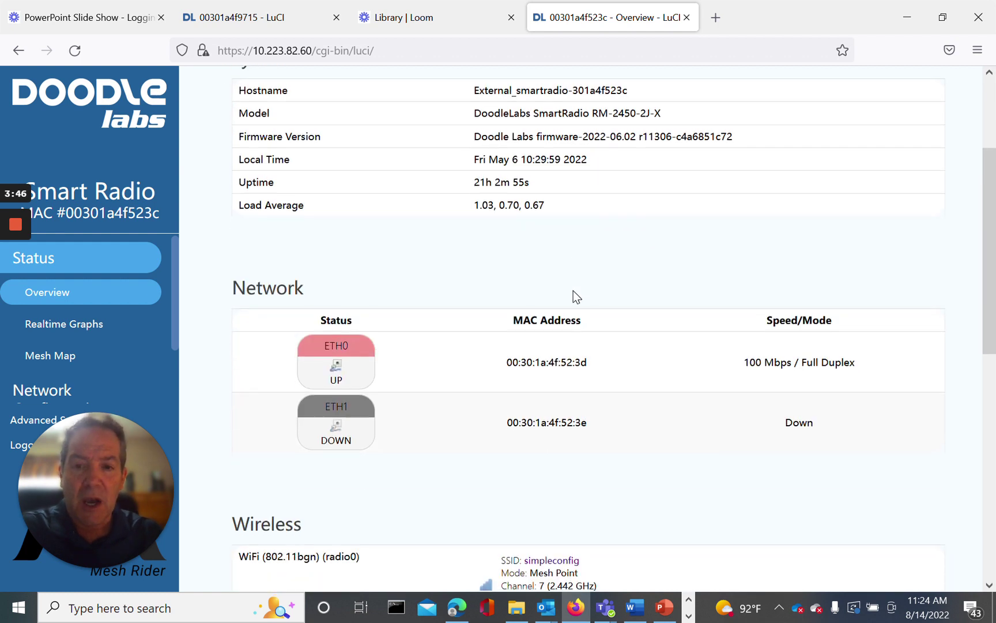
scroll(573, 291, down, 1)
scroll(573, 291, down, 2)
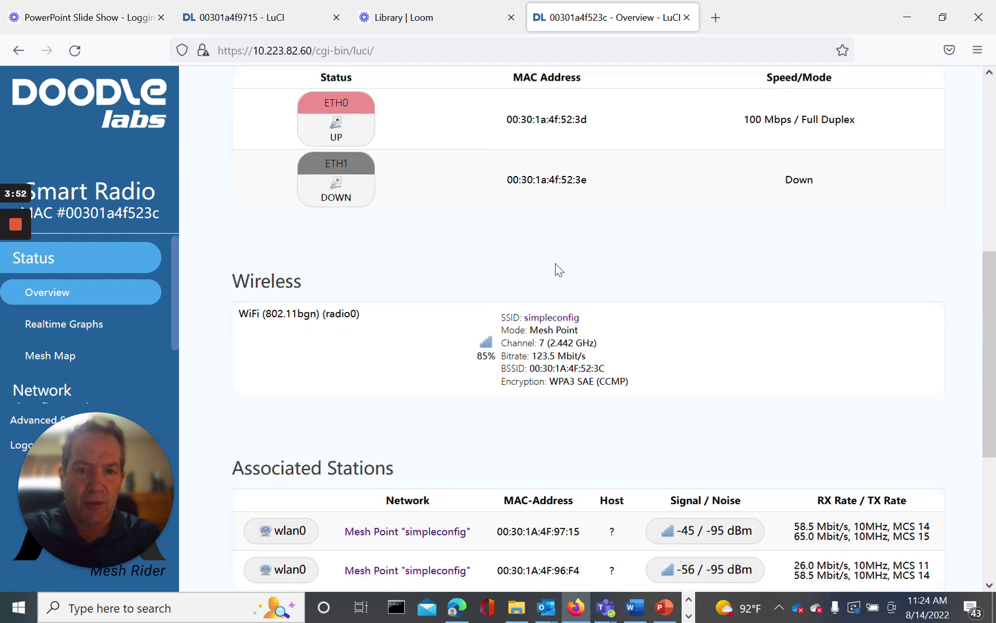
scroll(556, 269, down, 1)
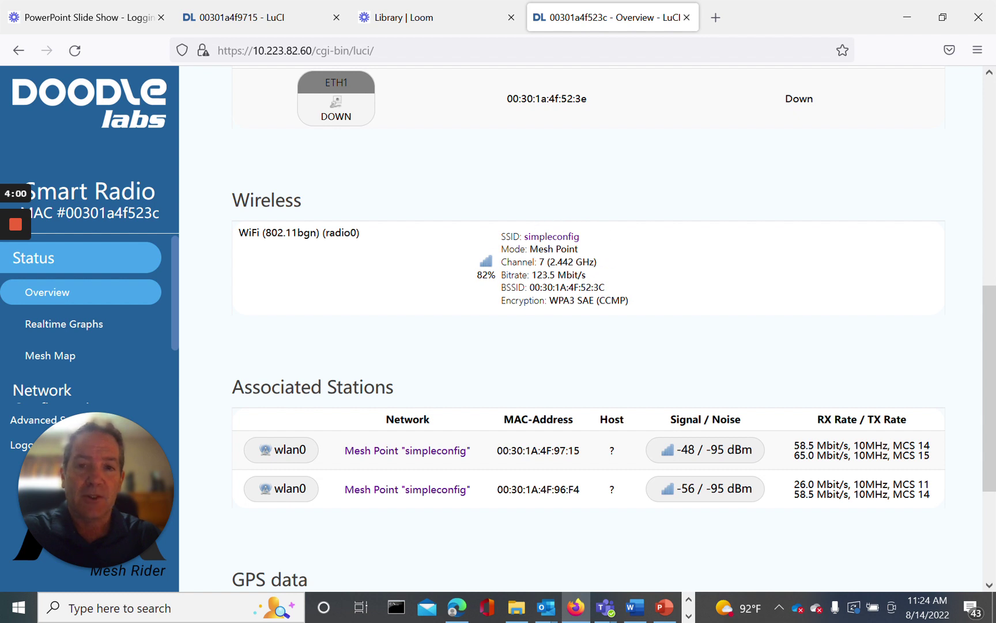
scroll(597, 269, down, 3)
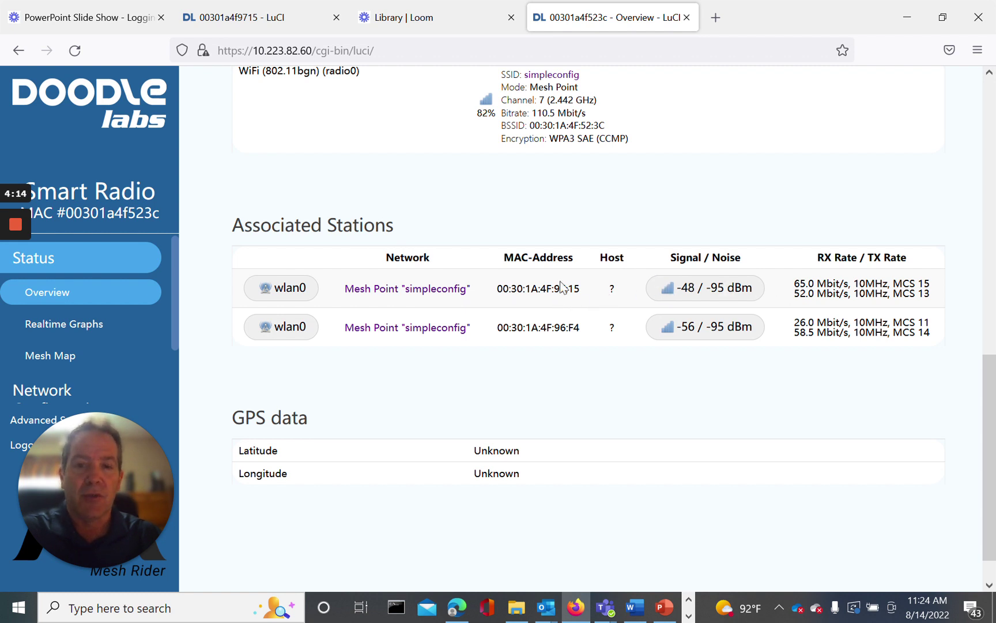
scroll(568, 285, down, 1)
scroll(560, 280, up, 2)
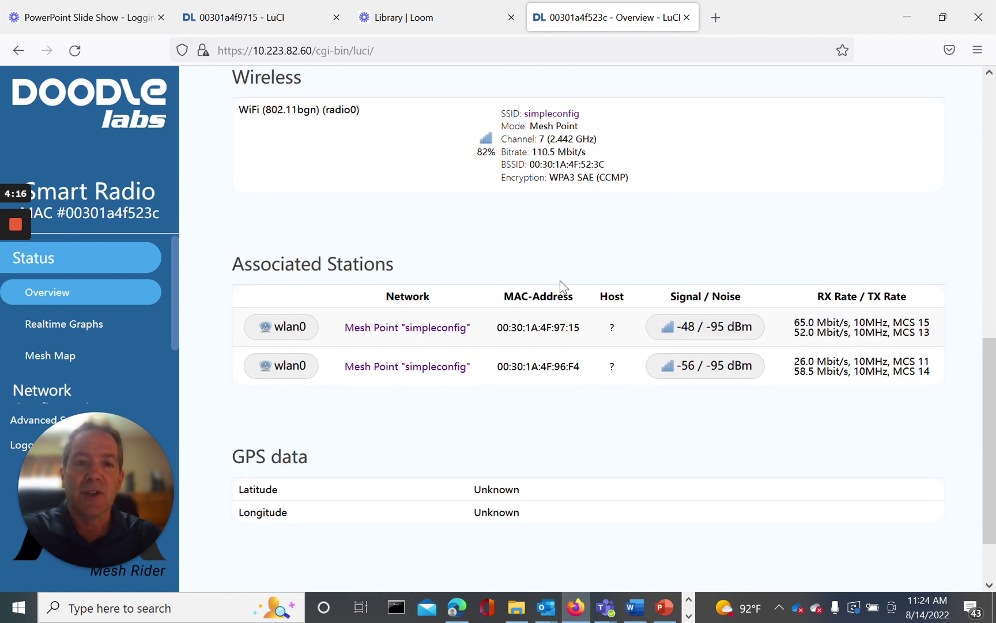
scroll(559, 280, down, 2)
scroll(559, 280, up, 3)
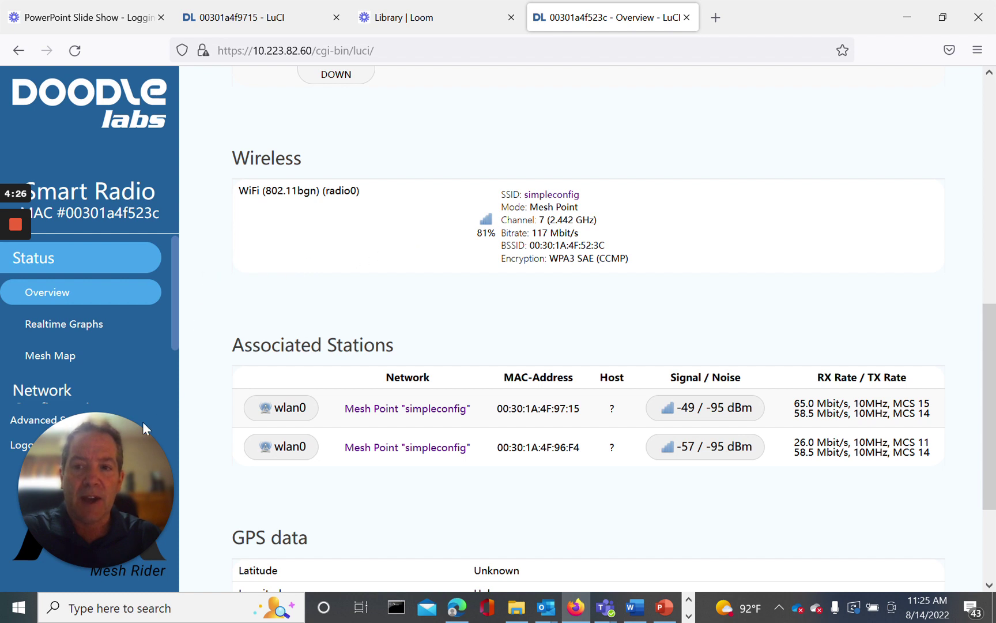
drag(142, 421, 908, 579)
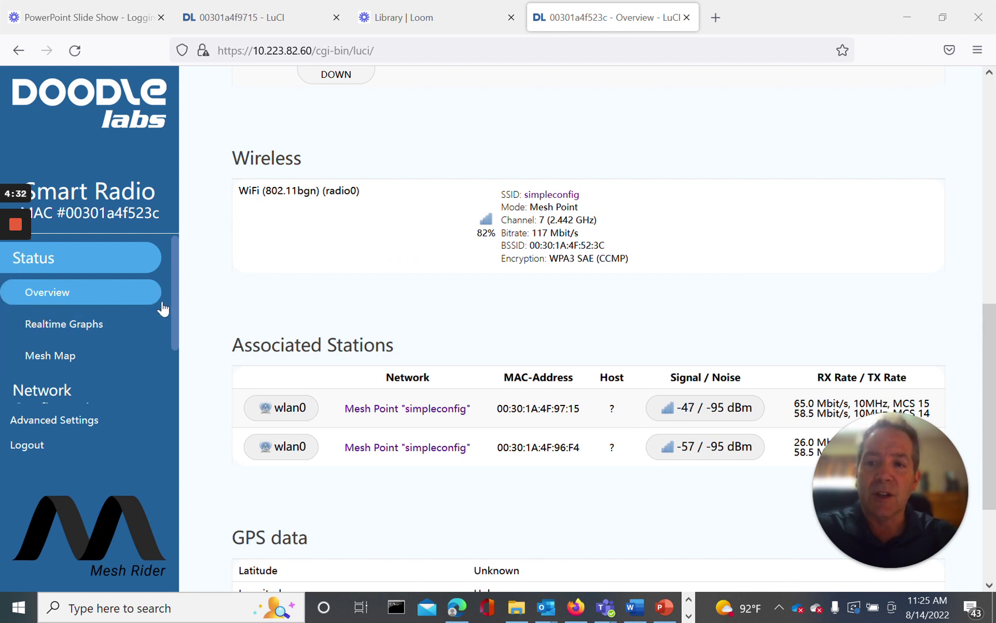
drag(172, 280, 172, 335)
- Open Network Configuration > Simple Configuration and show its list of default scenarios
click(71, 330)
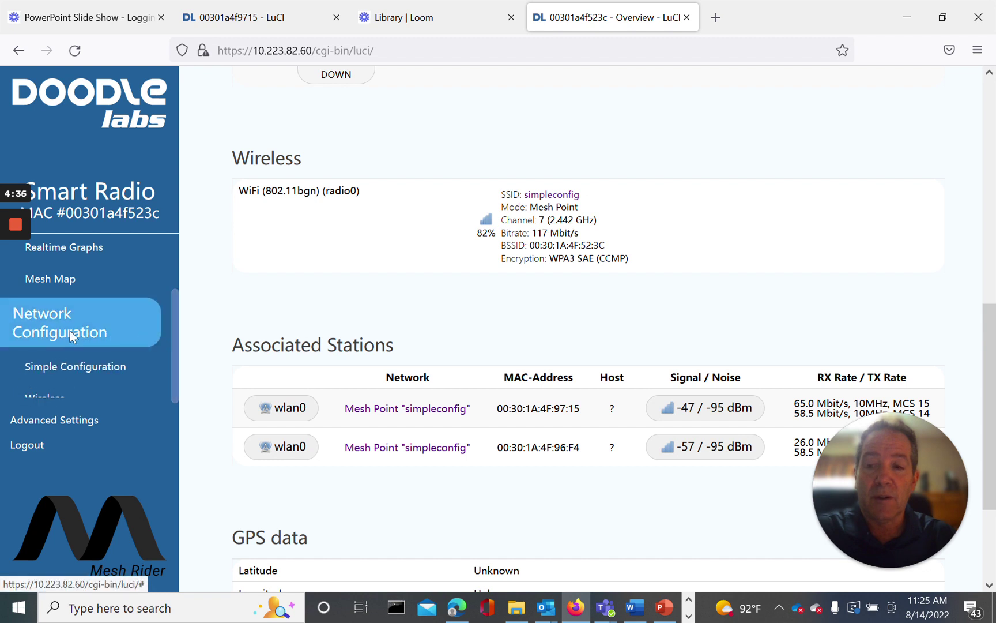
drag(174, 294, 175, 309)
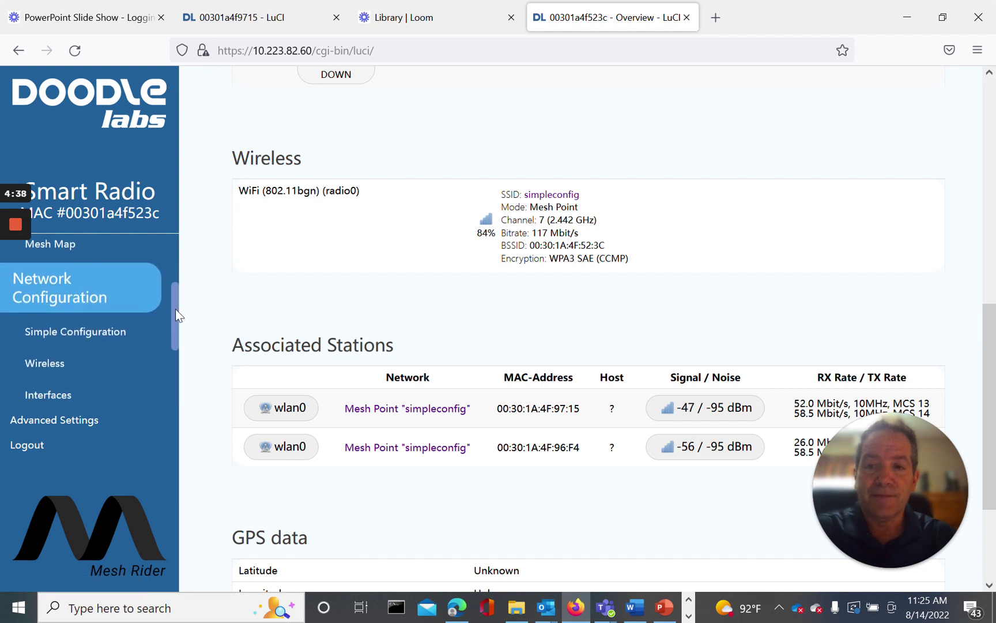
click(84, 334)
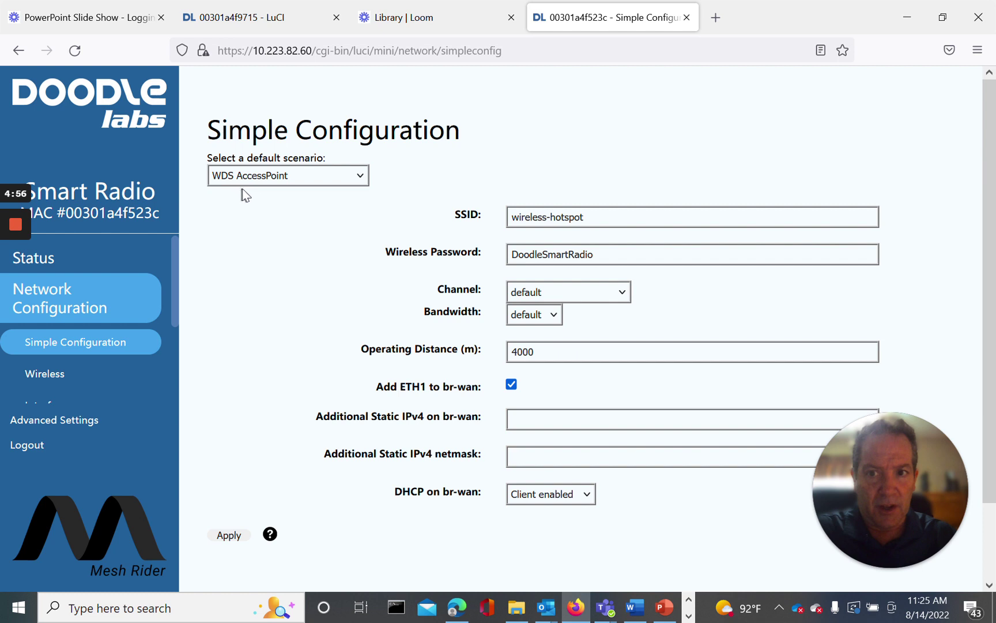
click(362, 176)
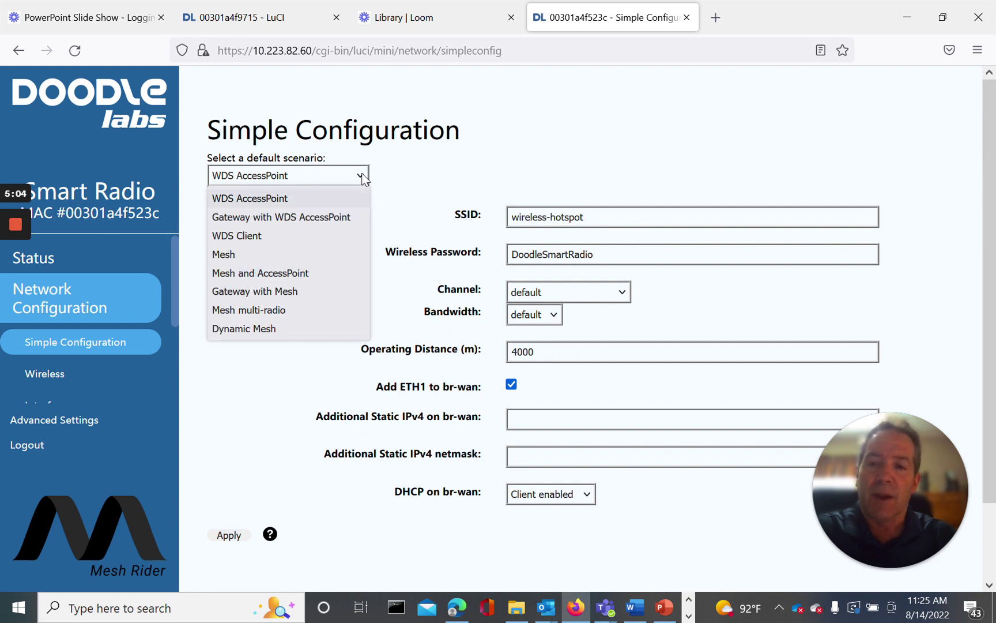
- Choose the Mesh scenario (Mesh ID simpleconfig) and leave the channel on default
click(235, 256)
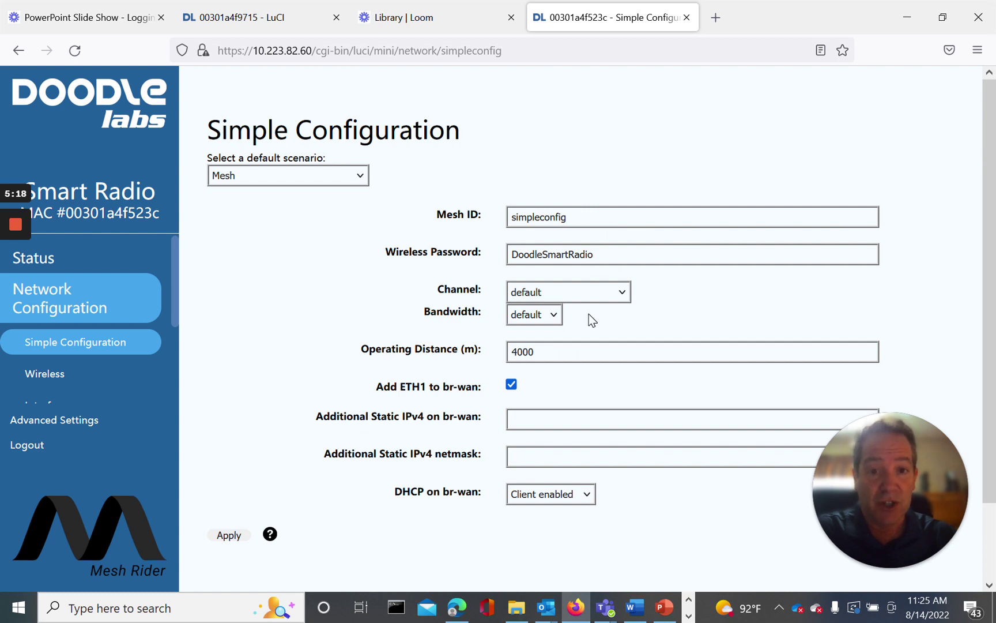
click(623, 291)
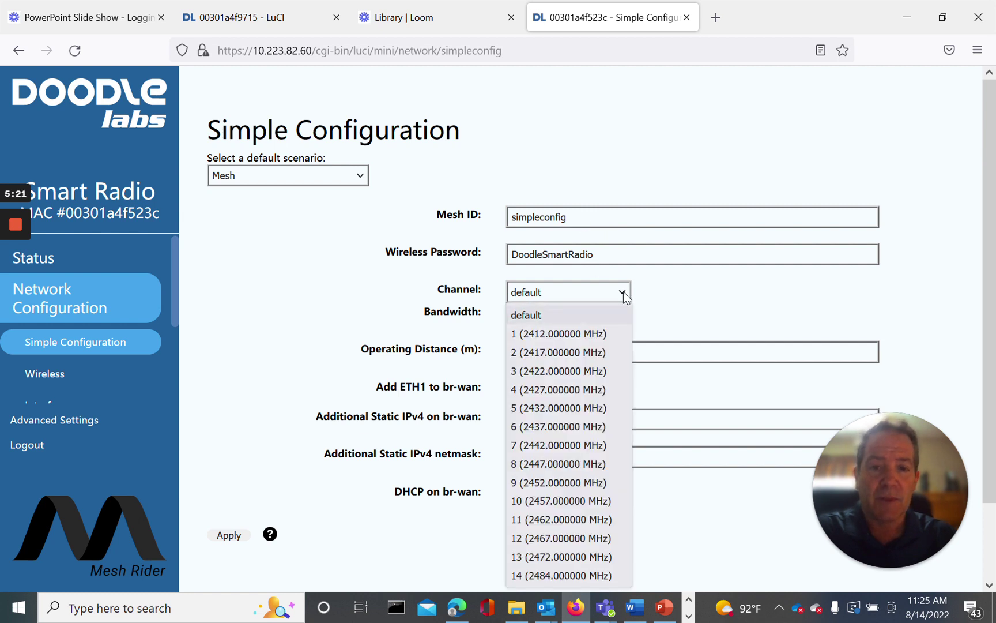
click(655, 299)
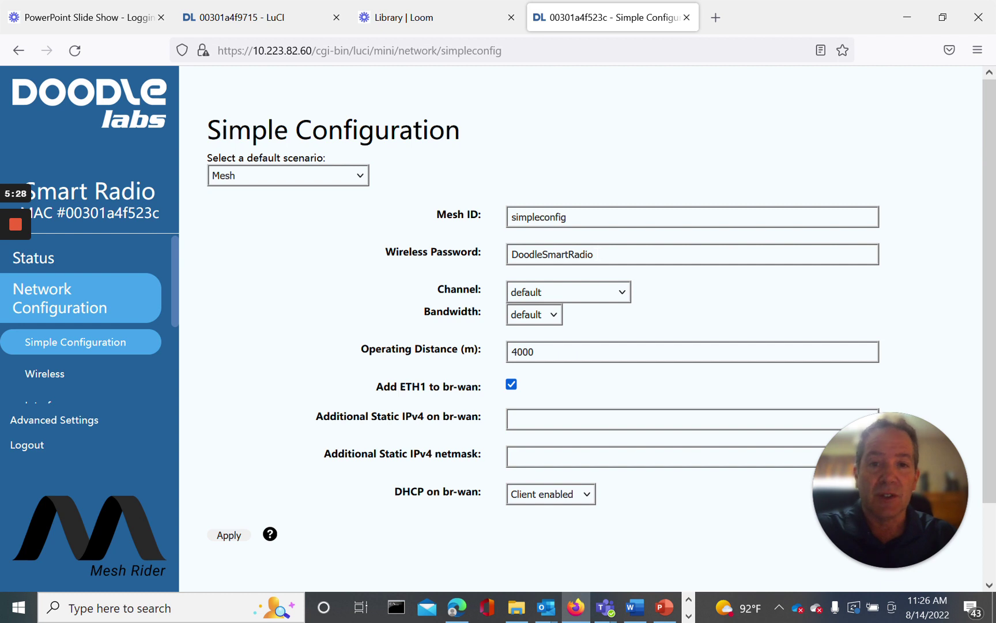
click(362, 176)
click(248, 257)
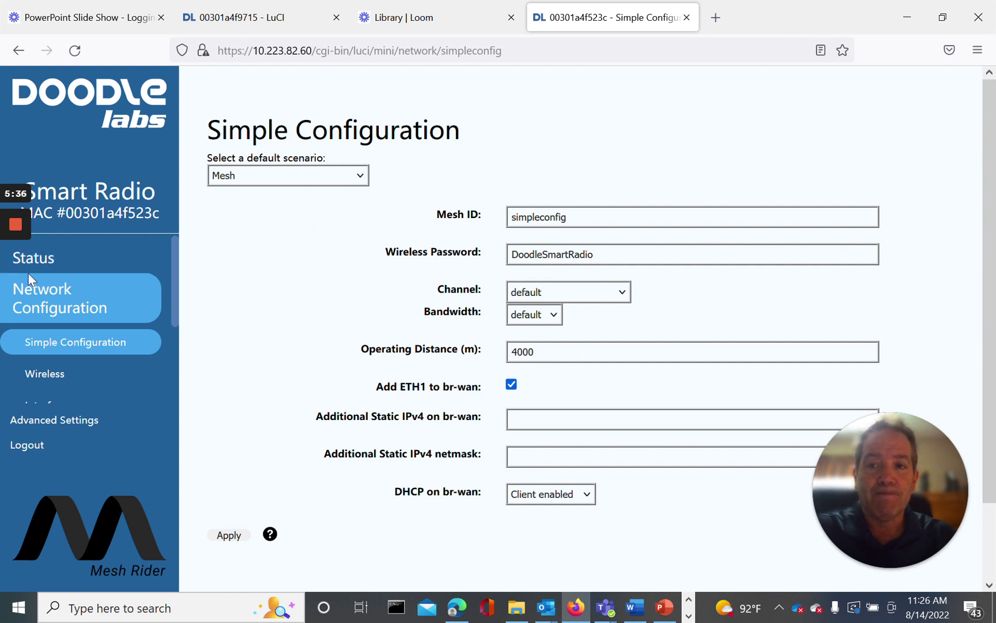
- Shorten the Mesh ID from simpleconfig to simple
click(16, 288)
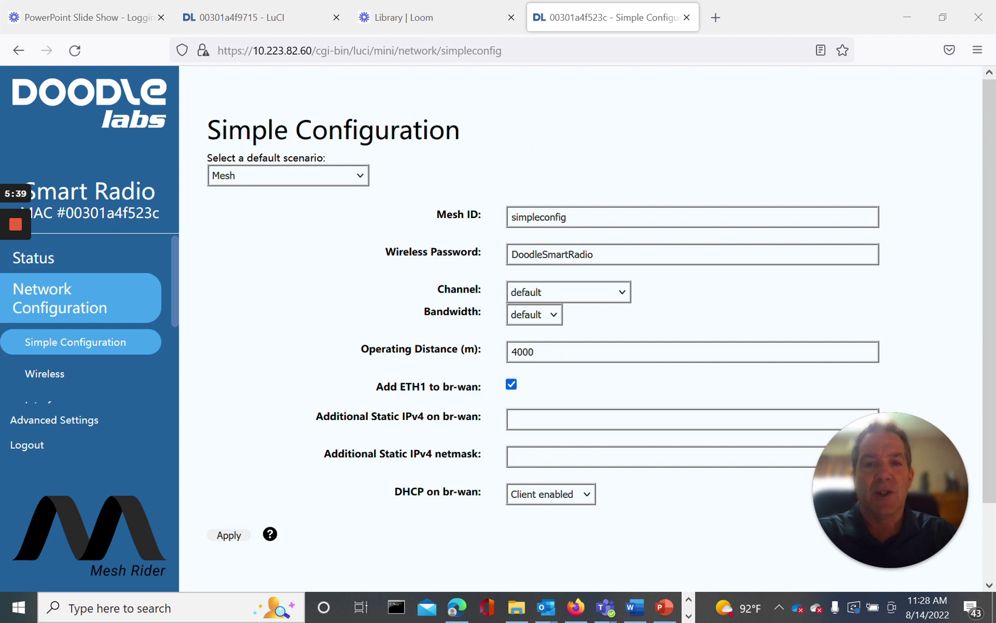
click(567, 217)
key(BackSpace)
key(BackSpace)
key(BackSpace)
key(BackSpace)
key(BackSpace)
key(BackSpace)
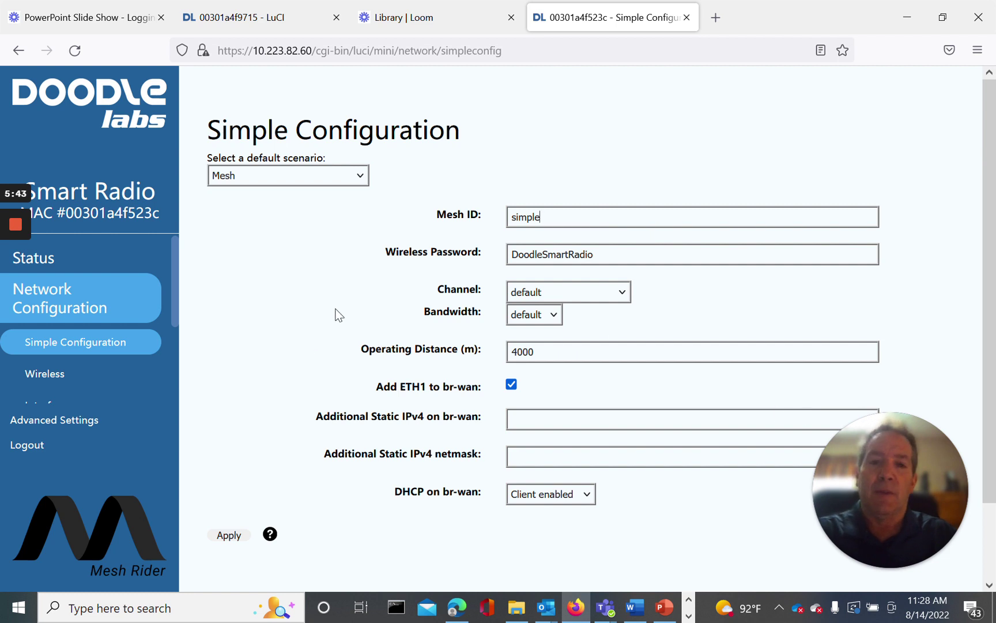
- Bring up the second radio's login page at 10.223.151.21 in the other tab
scroll(338, 315, down, 1)
scroll(334, 309, down, 3)
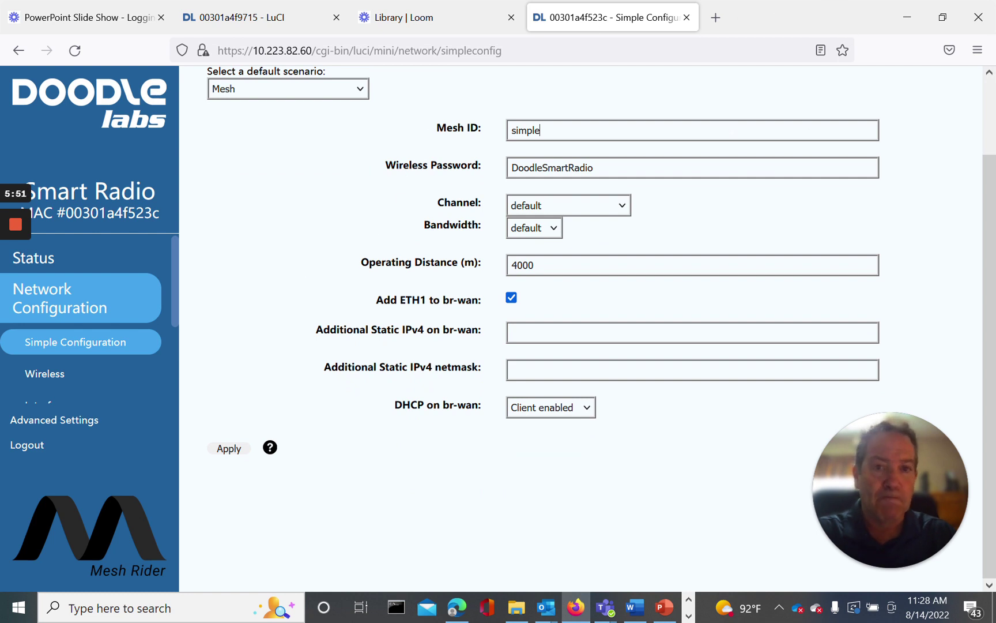
scroll(731, 128, up, 2)
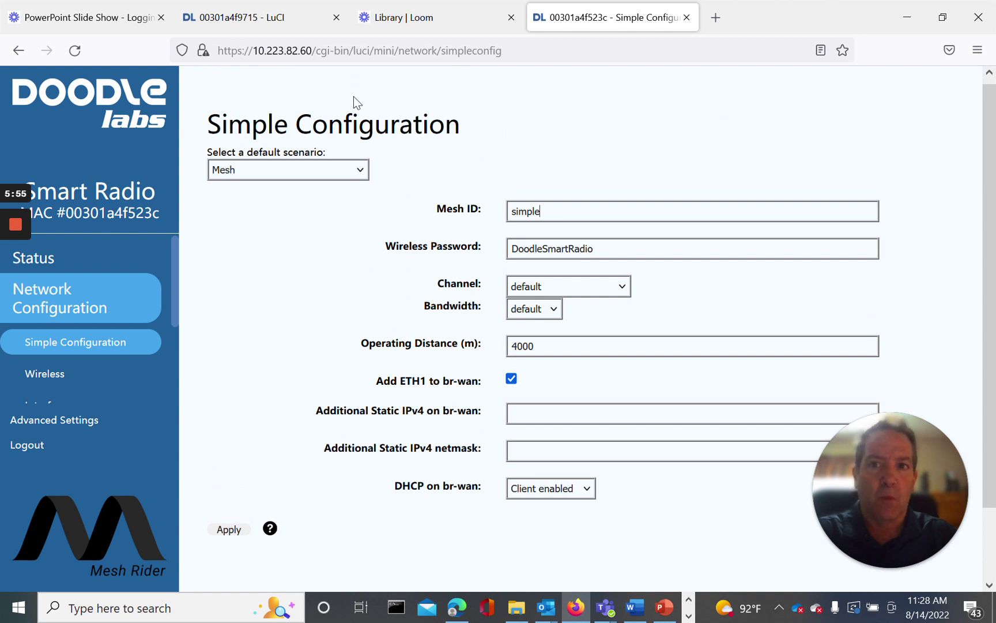
click(248, 19)
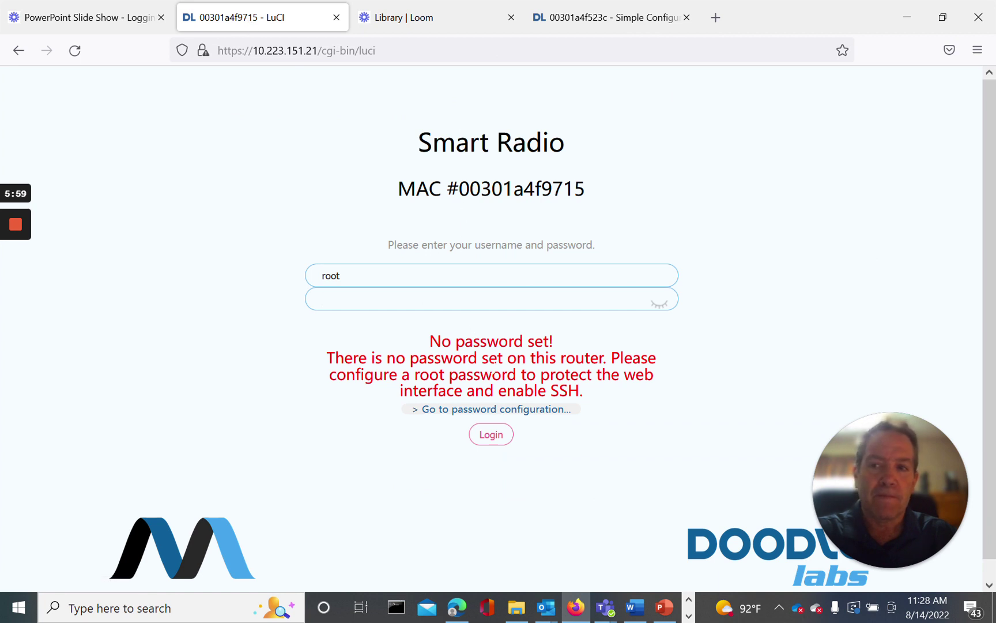
- Log in as root to reach the Near_Wearable_smartradio-301a4f9715 Status Overview
click(495, 437)
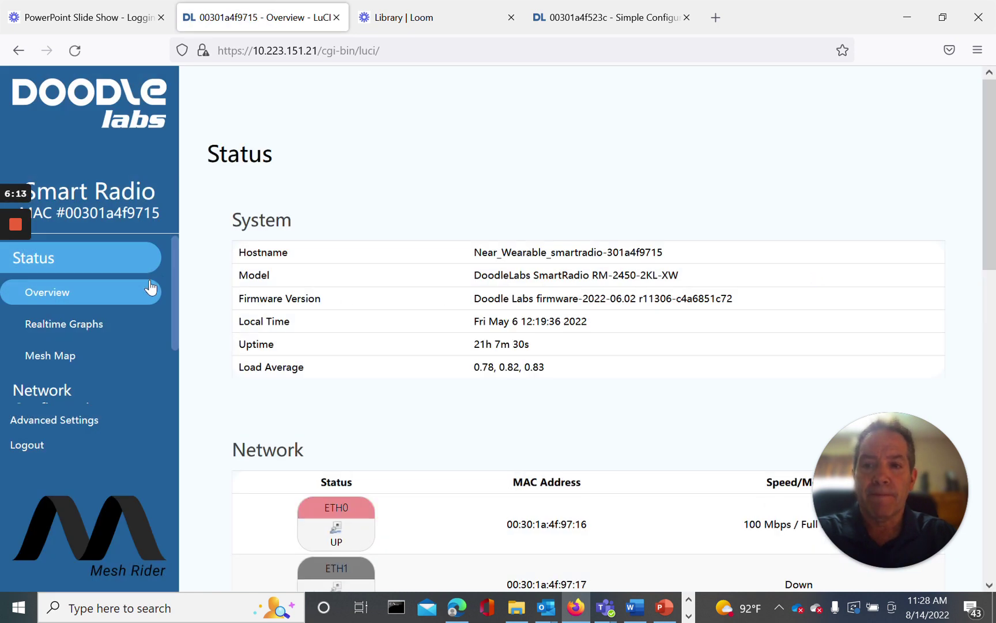
scroll(175, 281, down, 1)
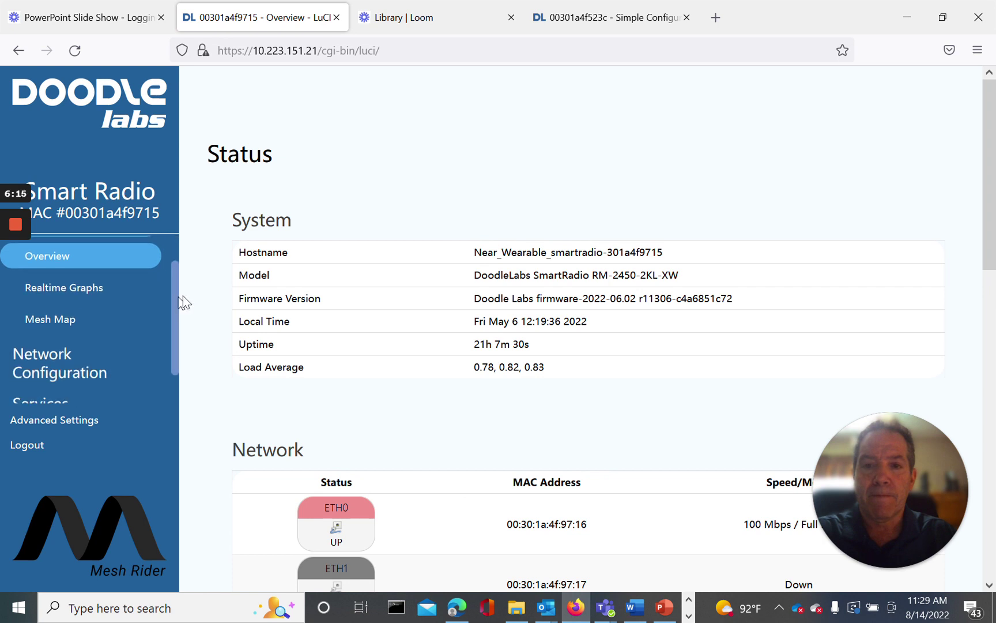
scroll(663, 164, down, 1)
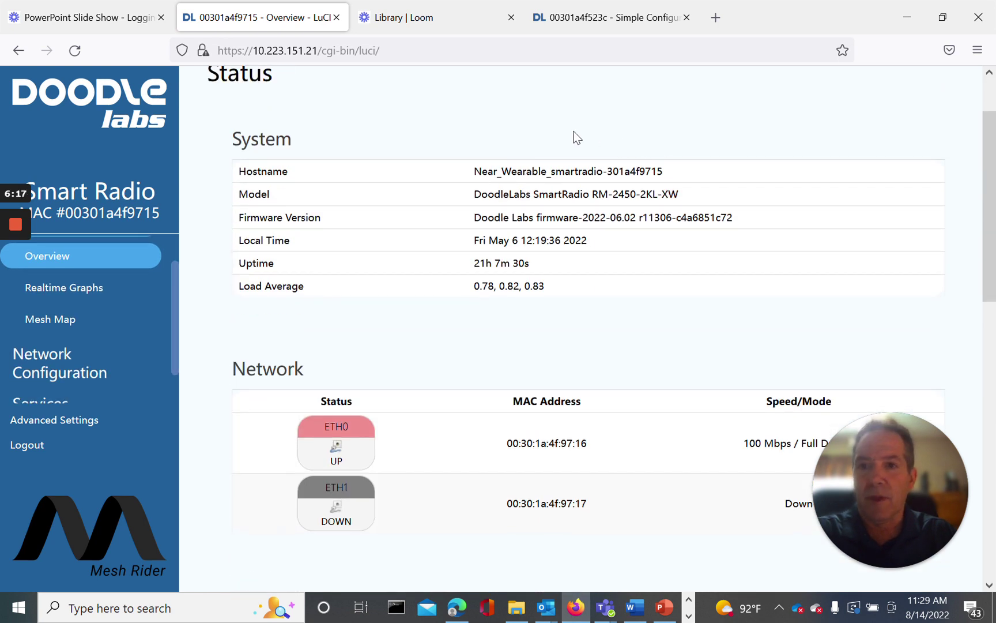
scroll(568, 133, up, 1)
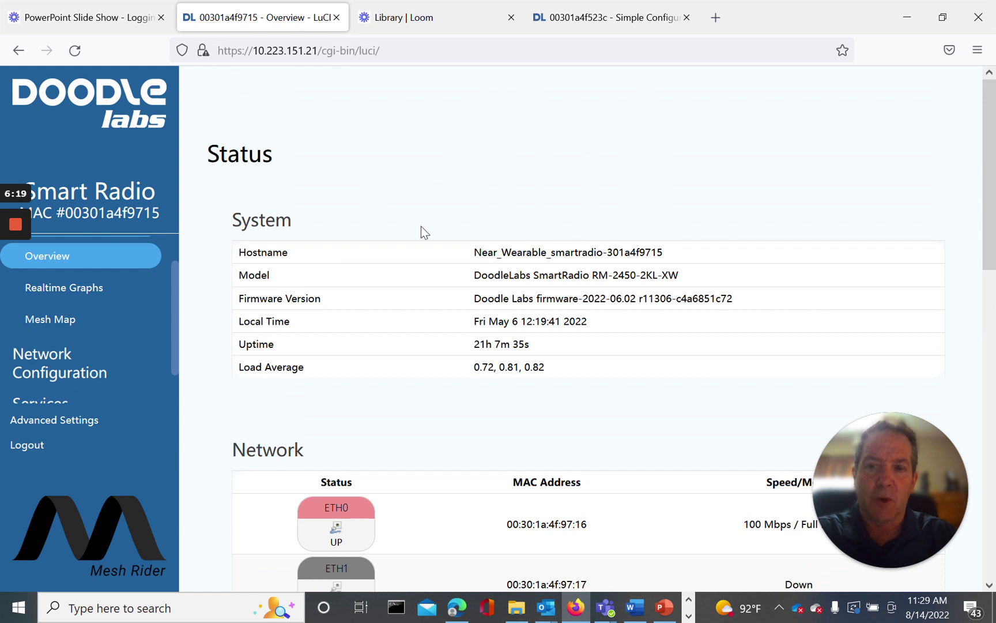
scroll(608, 187, down, 2)
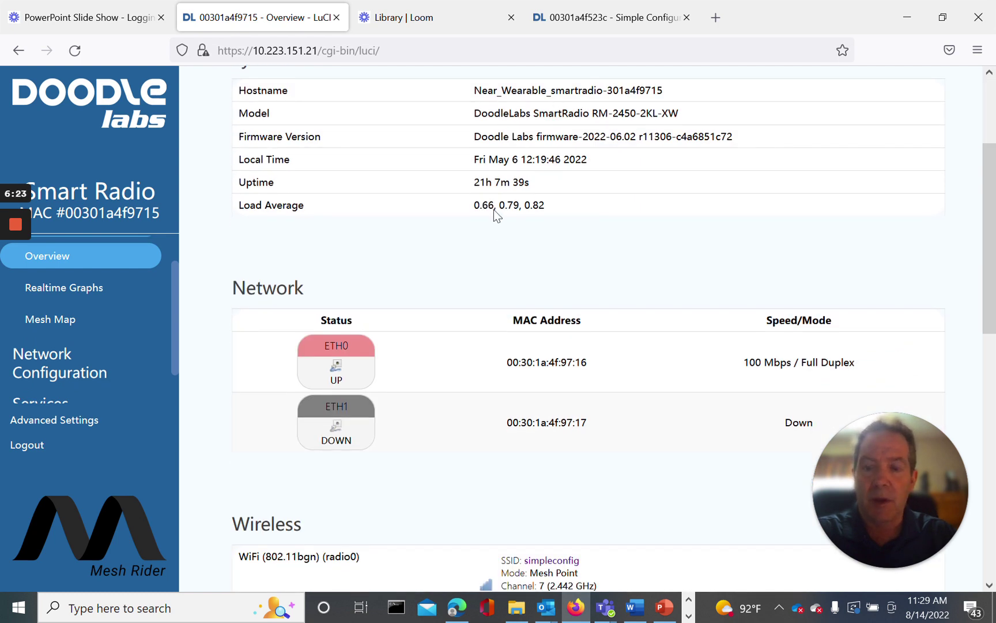
scroll(493, 227, down, 5)
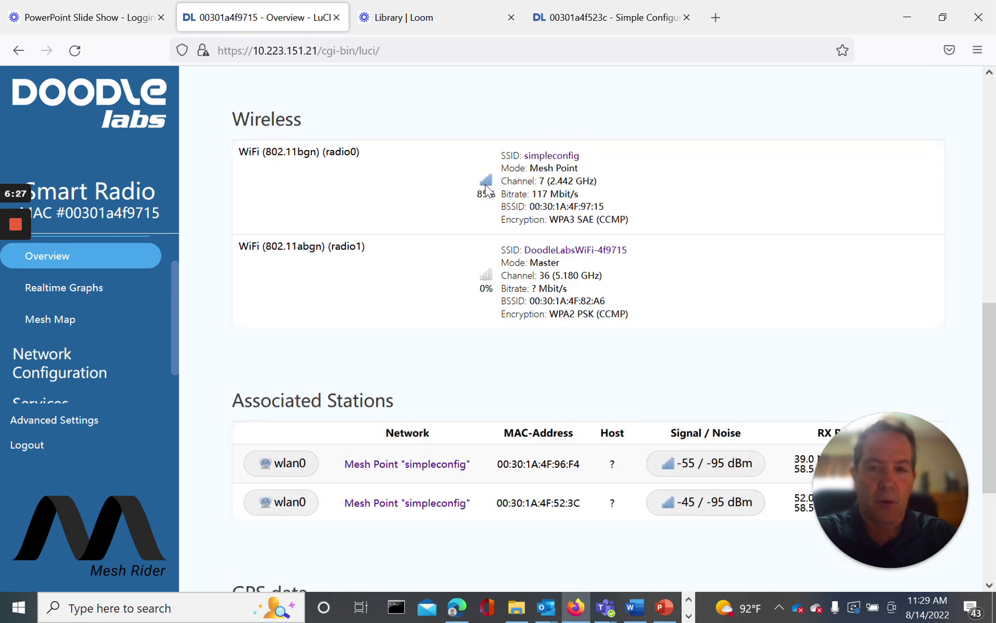
scroll(425, 220, down, 1)
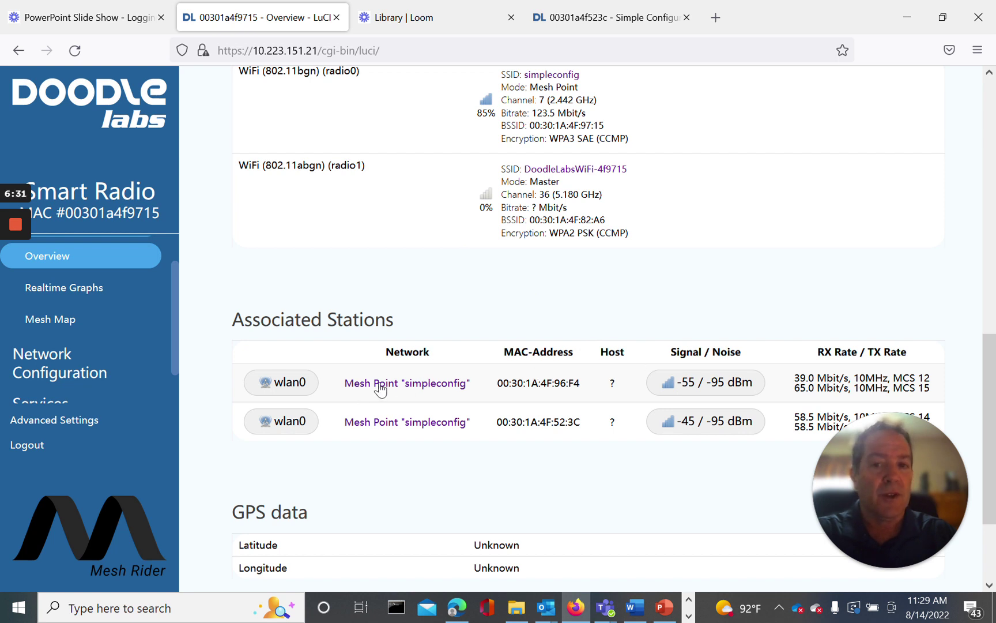
scroll(375, 369, down, 1)
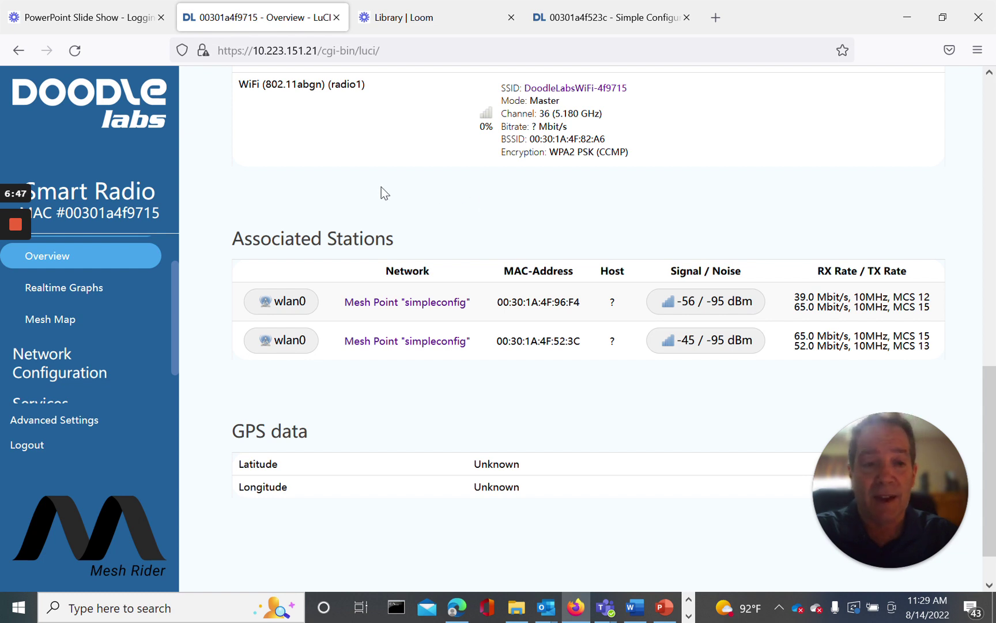
scroll(173, 286, down, 1)
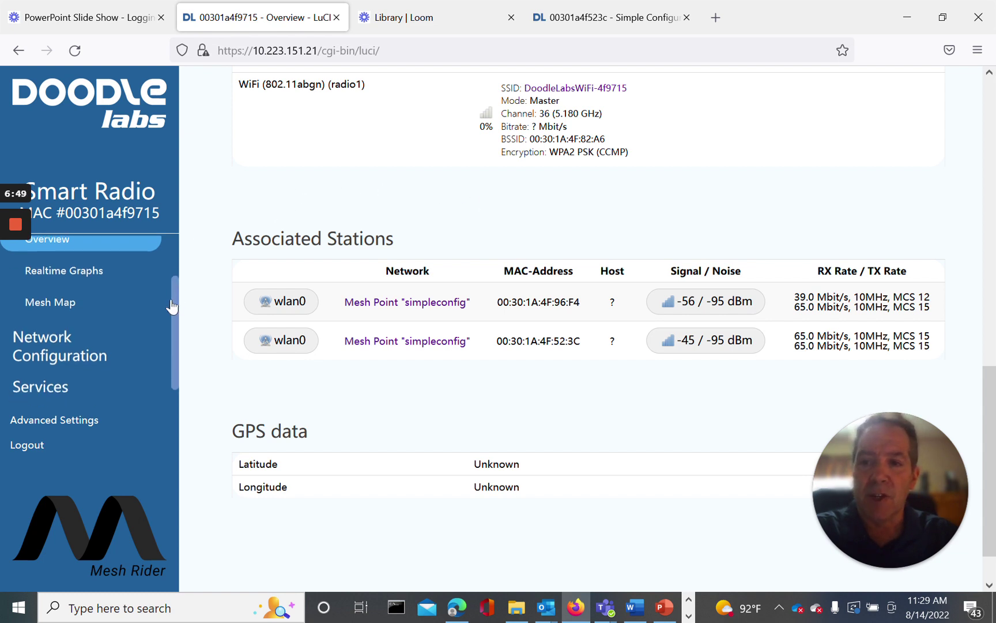
scroll(174, 289, up, 2)
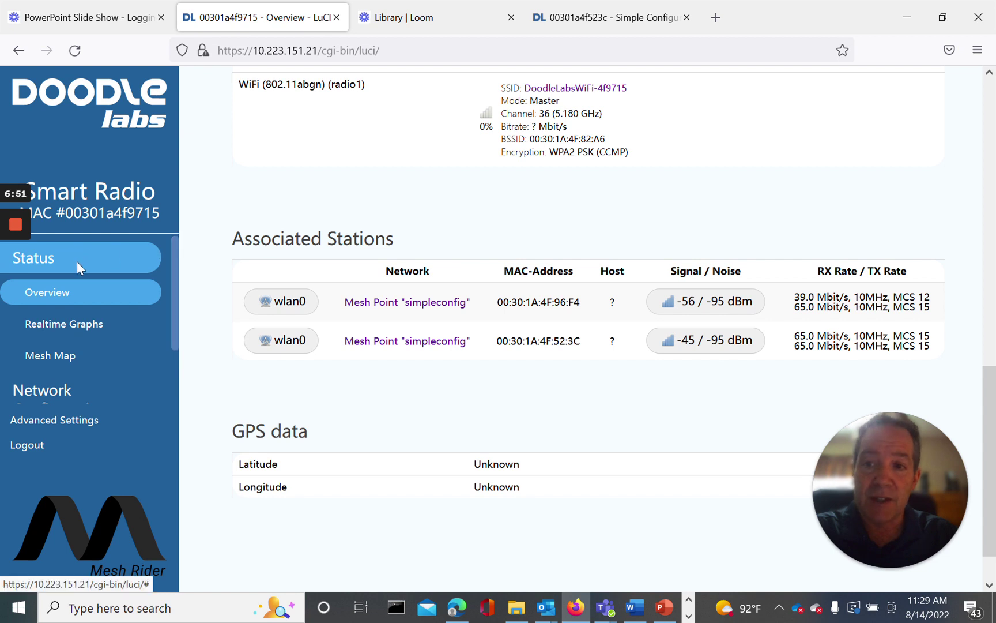
click(56, 356)
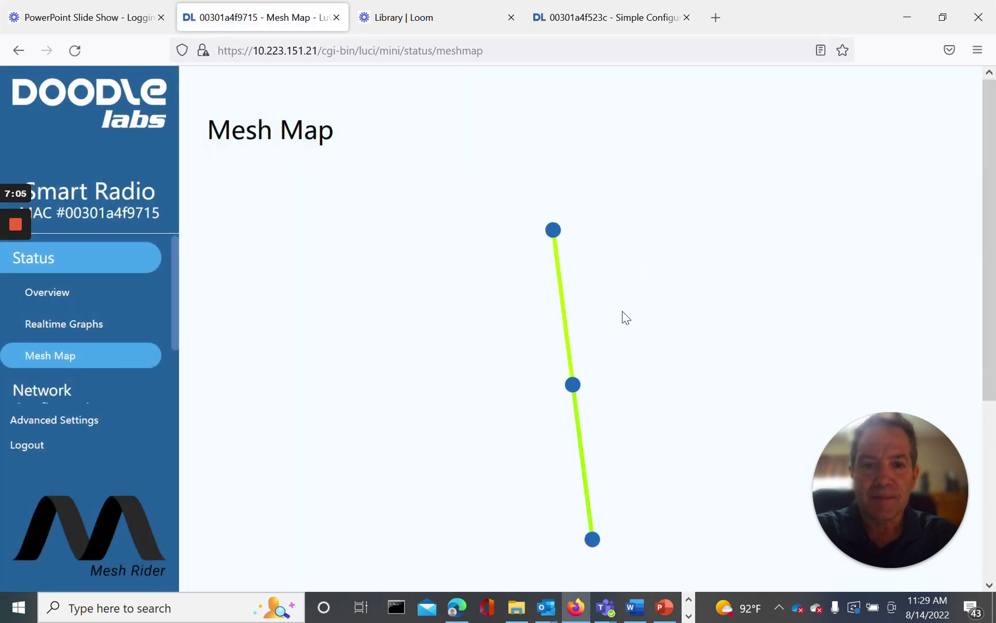
- Scroll the Mesh Map to view the three nodes joined by green good-RSSI links
scroll(697, 255, down, 3)
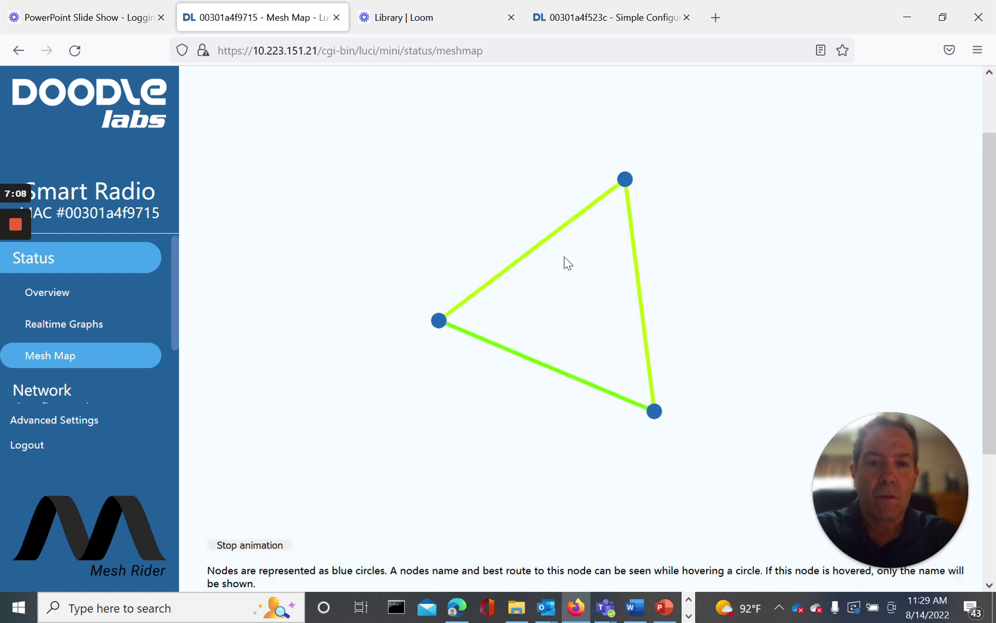
mouse_move(437, 322)
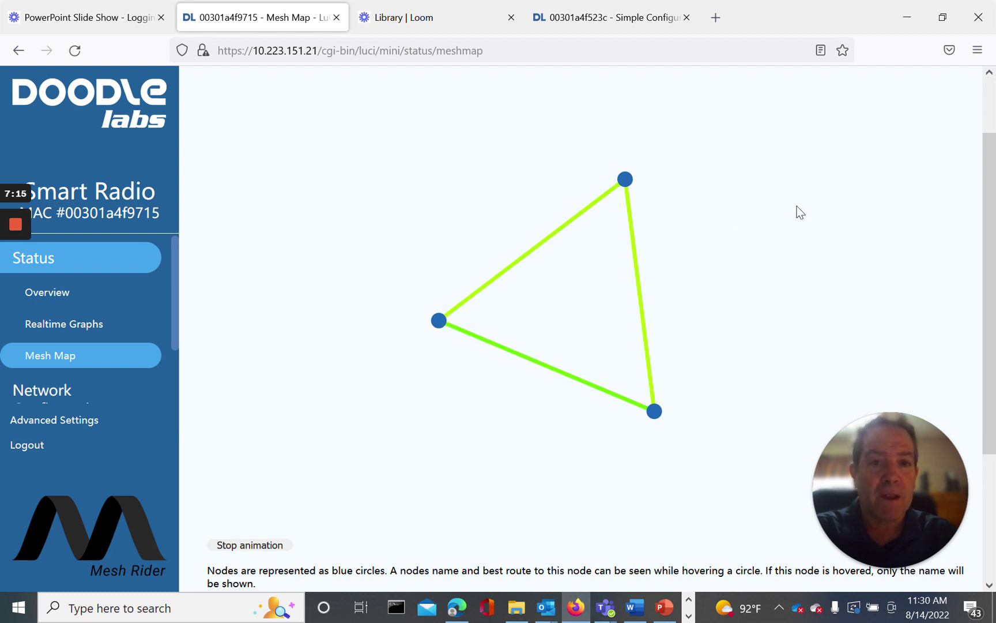
scroll(798, 208, down, 3)
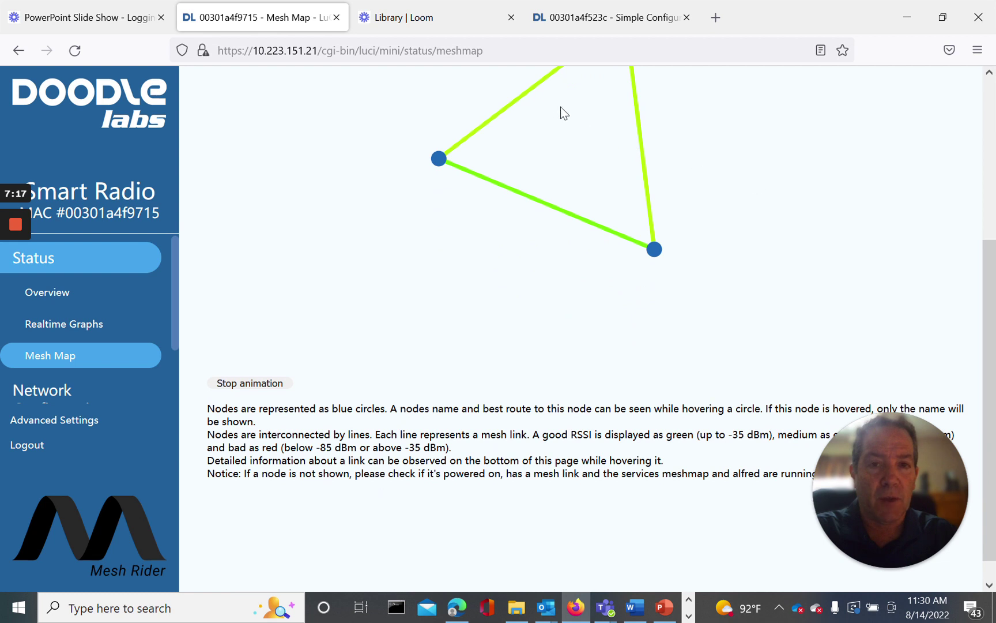
mouse_move(514, 104)
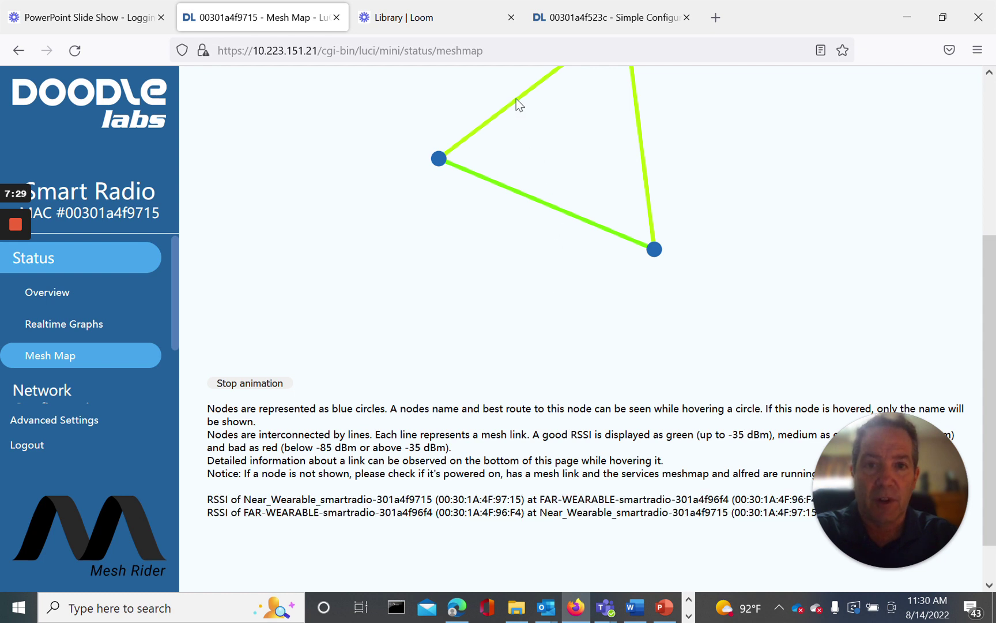
drag(902, 412, 877, 222)
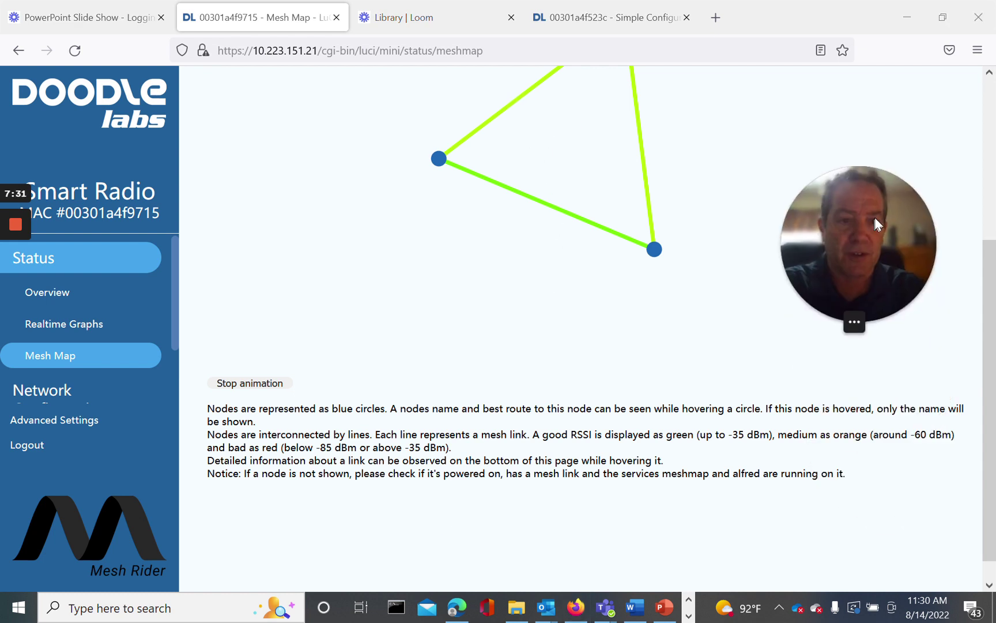
mouse_move(506, 110)
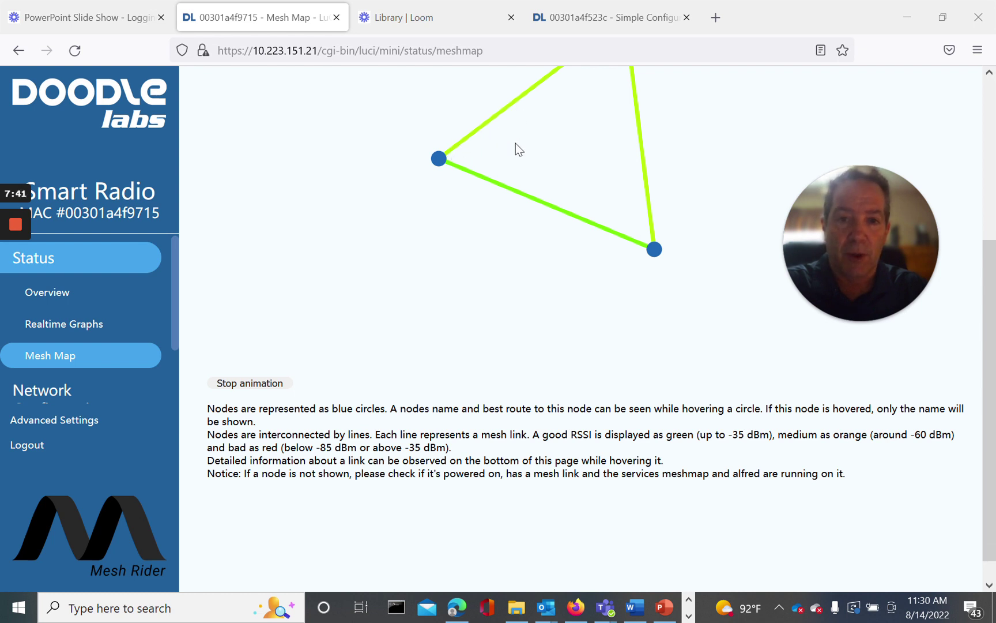
mouse_move(541, 200)
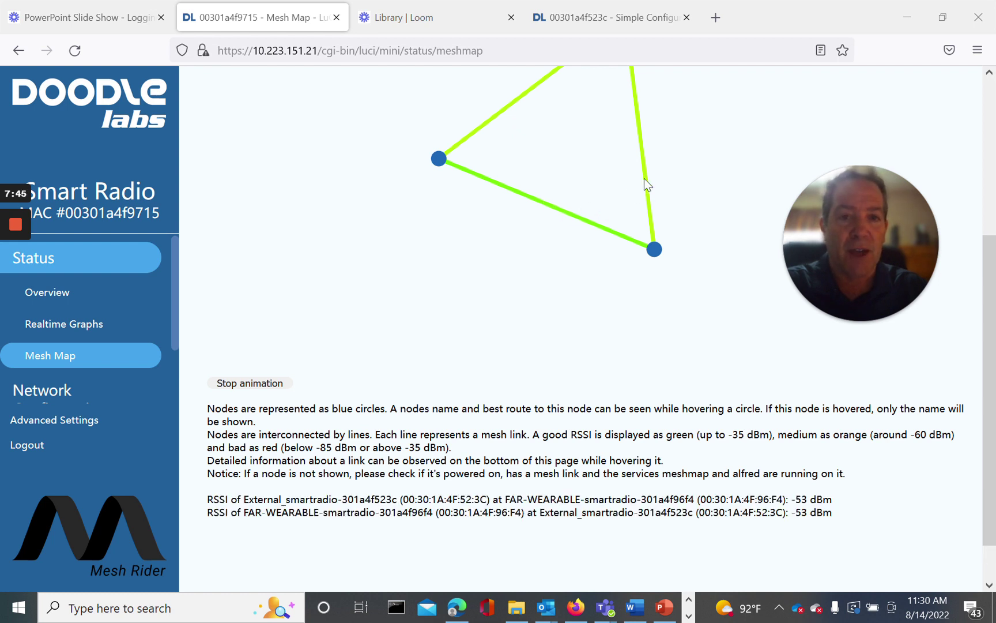
mouse_move(656, 251)
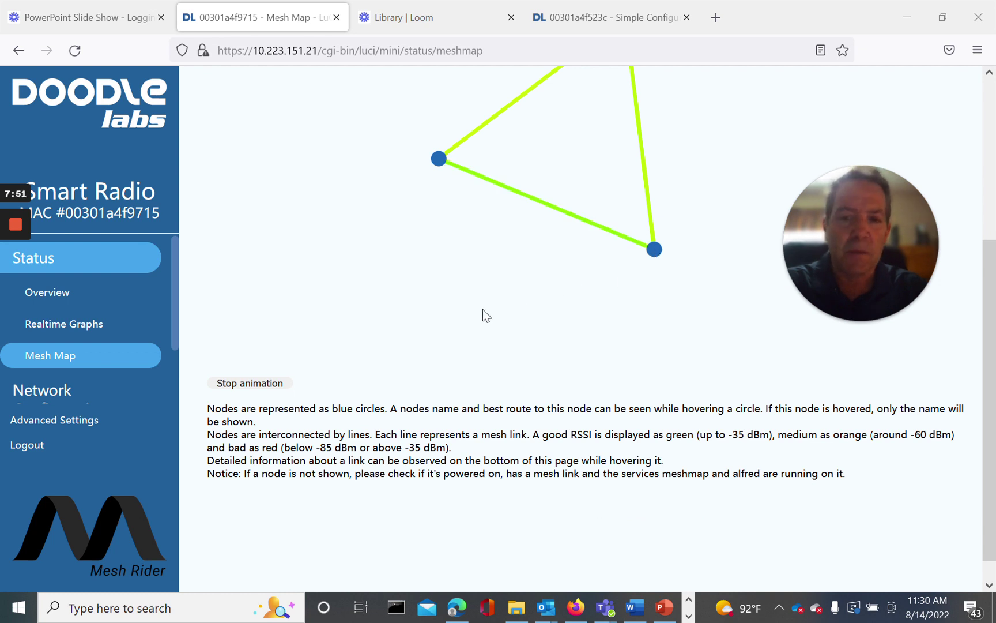
scroll(750, 202, up, 3)
scroll(727, 205, down, 2)
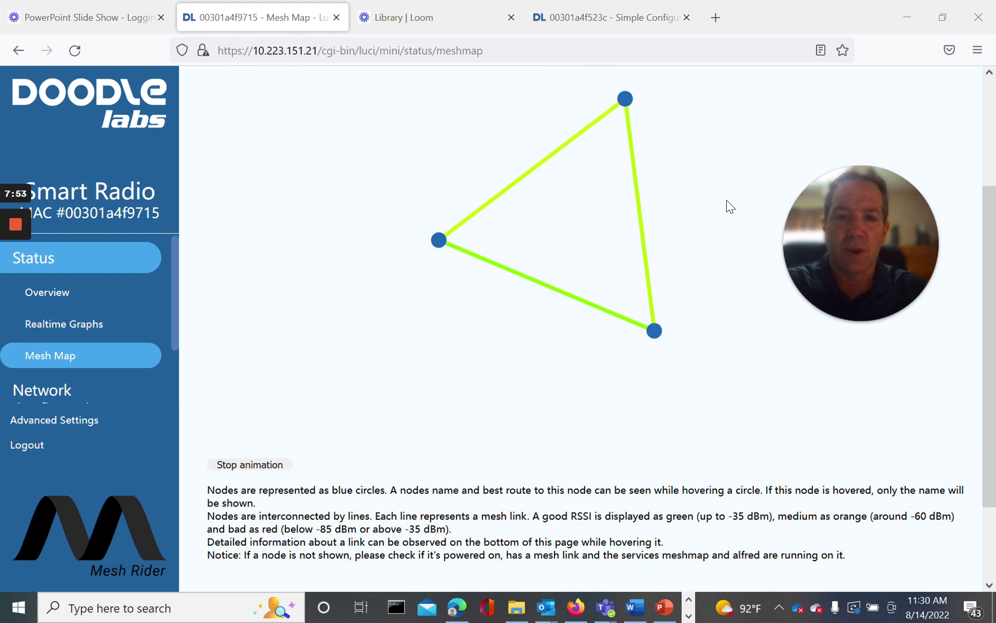